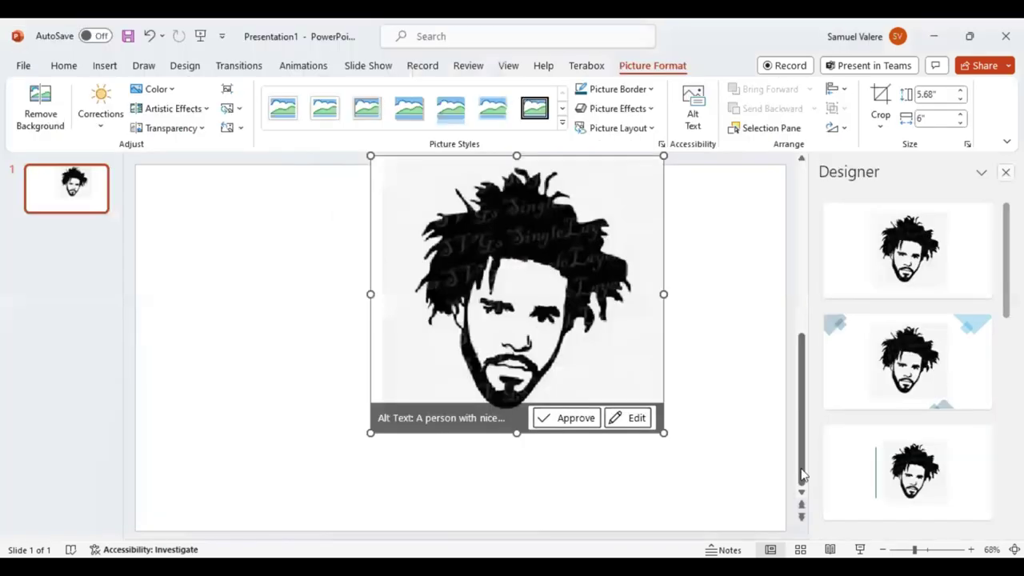
- Enlarge the reference portrait to 7.23" by 7.64" and fade it to 26% transparency
{"action": "mouse_move", "coordinate": [790, 473]}
{"action": "left_mouse_down"}
{"action": "mouse_move", "coordinate": [819, 502]}
{"action": "mouse_move", "coordinate": [589, 361]}
{"action": "left_mouse_up"}
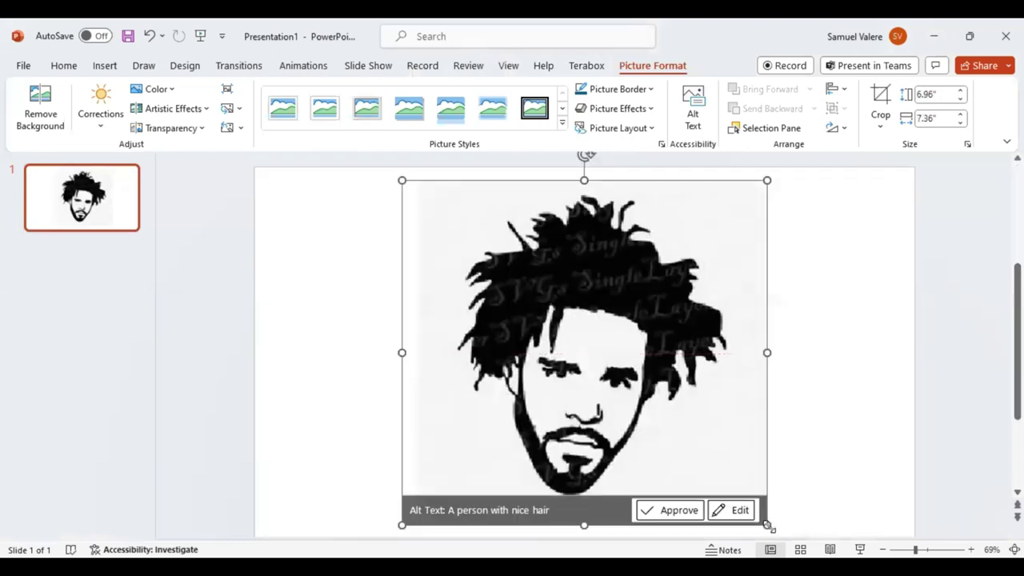
{"action": "left_click_drag", "start_coordinate": [770, 530], "coordinate": [721, 397]}
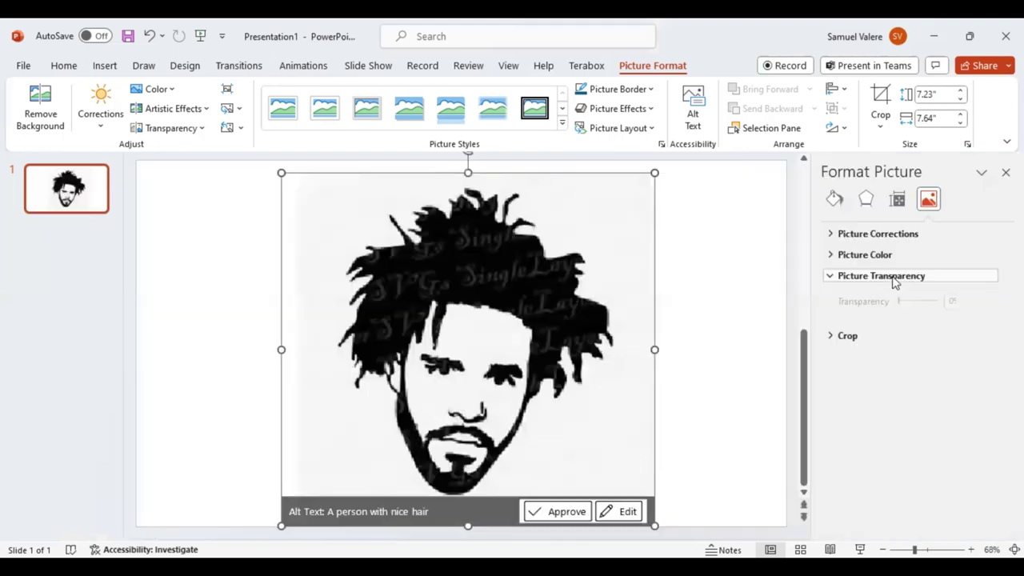
{"action": "left_click_drag", "start_coordinate": [900, 322], "coordinate": [909, 323]}
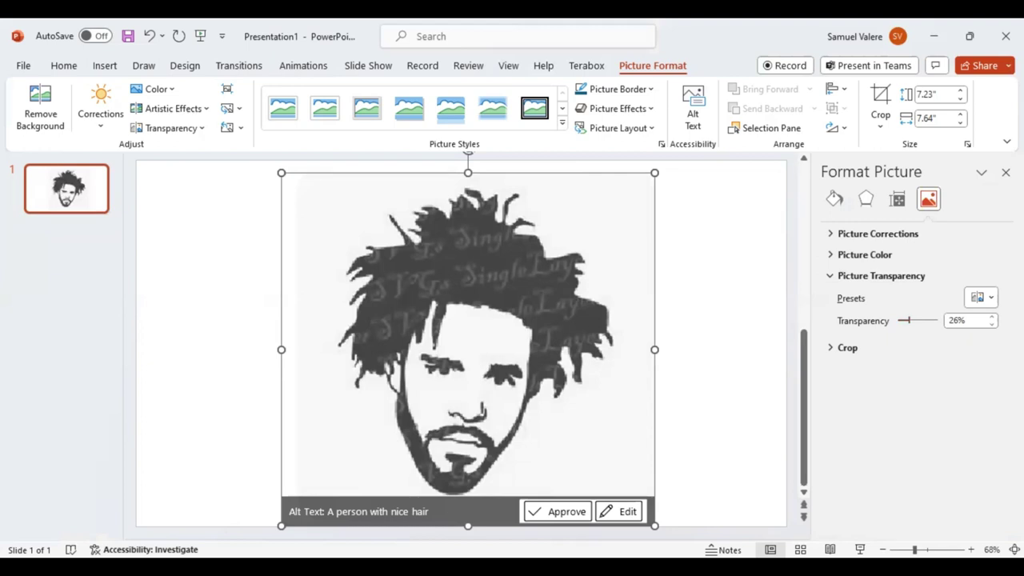
- Trace the hair and head outline as a closed 6.26" by 5.63" freeform shape
{"action": "key", "text": "Escape"}
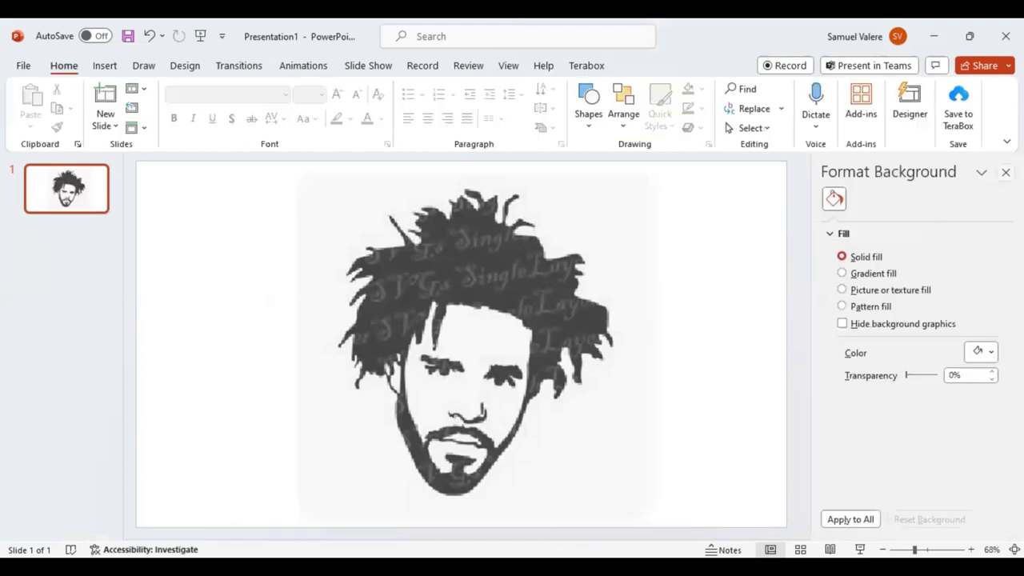
{"action": "left_click", "coordinate": [103, 65]}
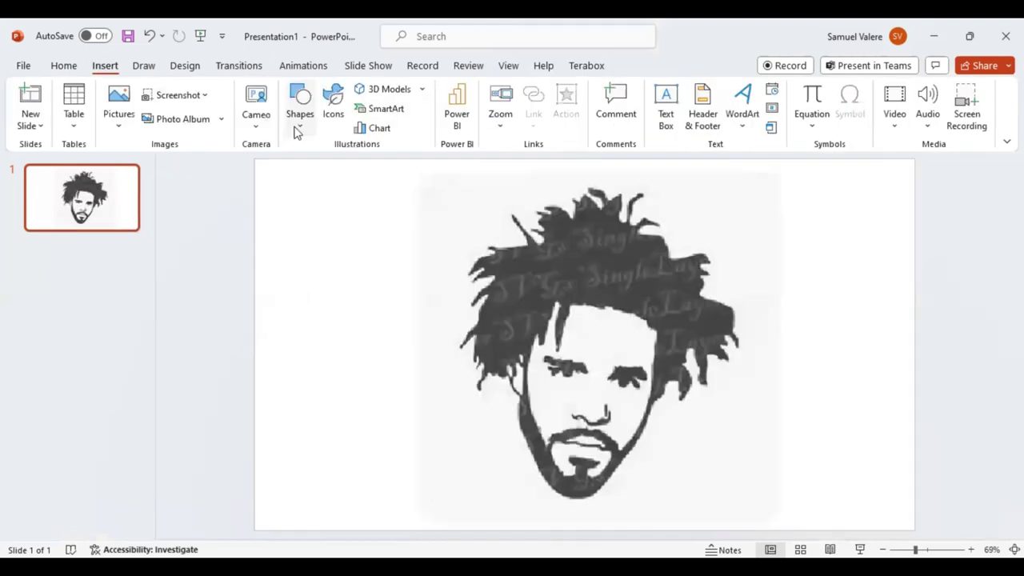
{"action": "left_click", "coordinate": [325, 182]}
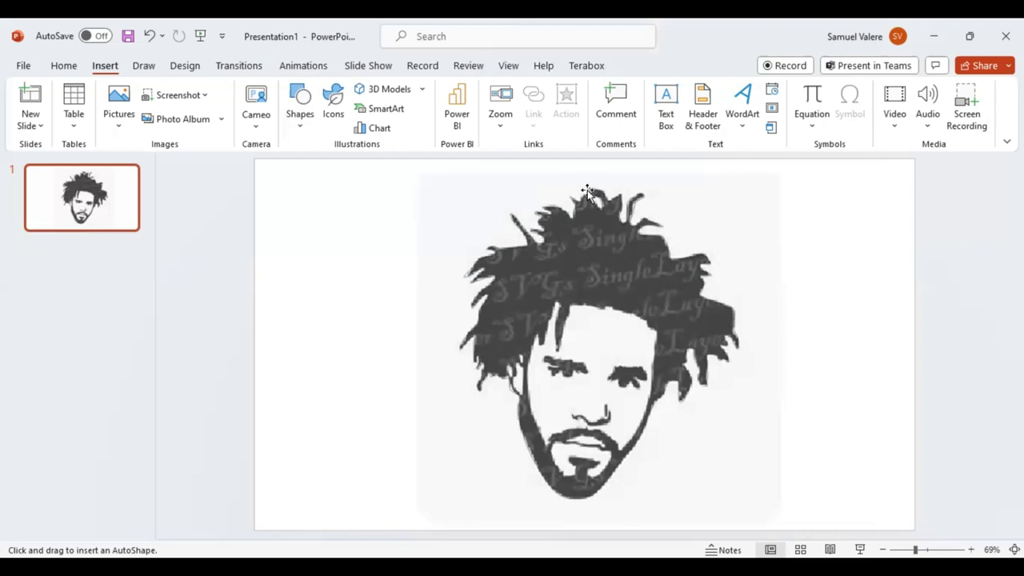
{"action": "left_click", "coordinate": [588, 188]}
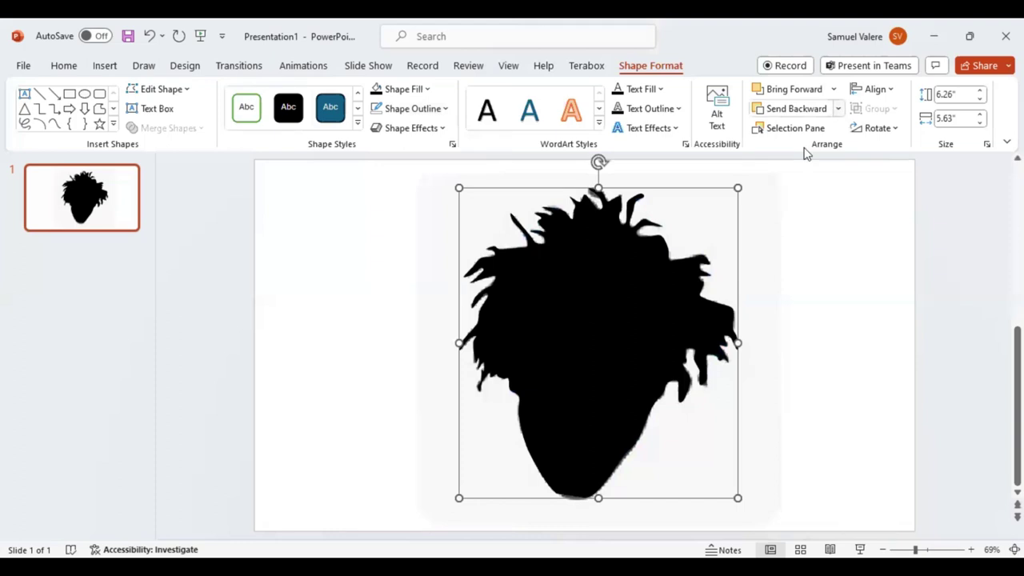
- Send the black silhouette backward so it sits behind the faded portrait
{"action": "key", "text": "ctrl+["}
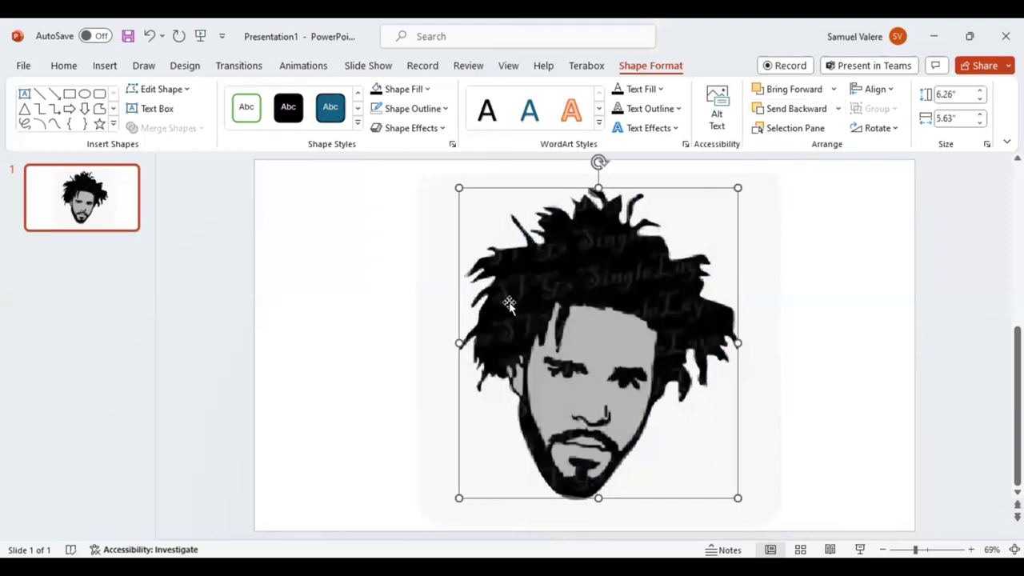
{"action": "left_click", "coordinate": [56, 124]}
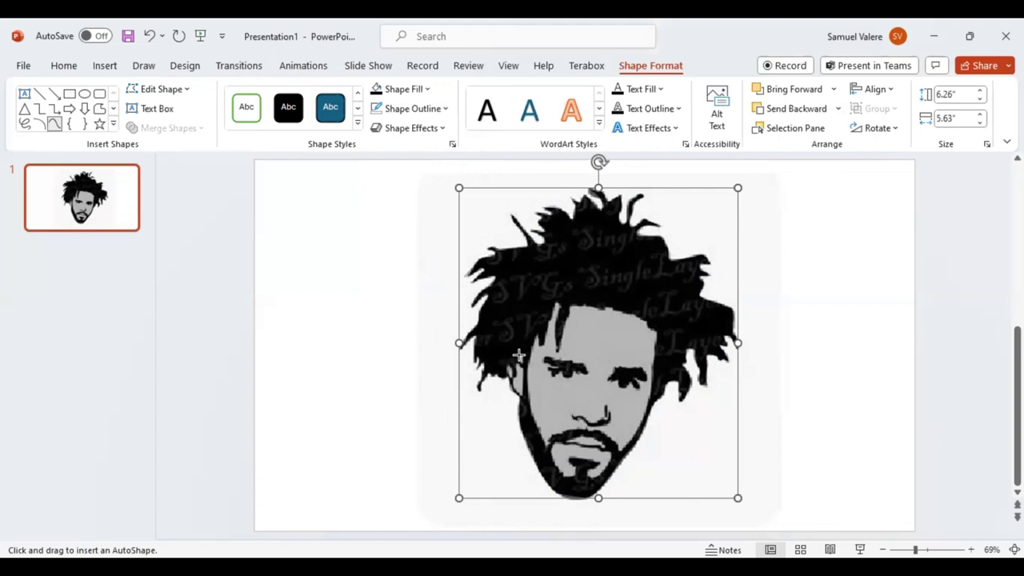
{"action": "left_click", "coordinate": [518, 358]}
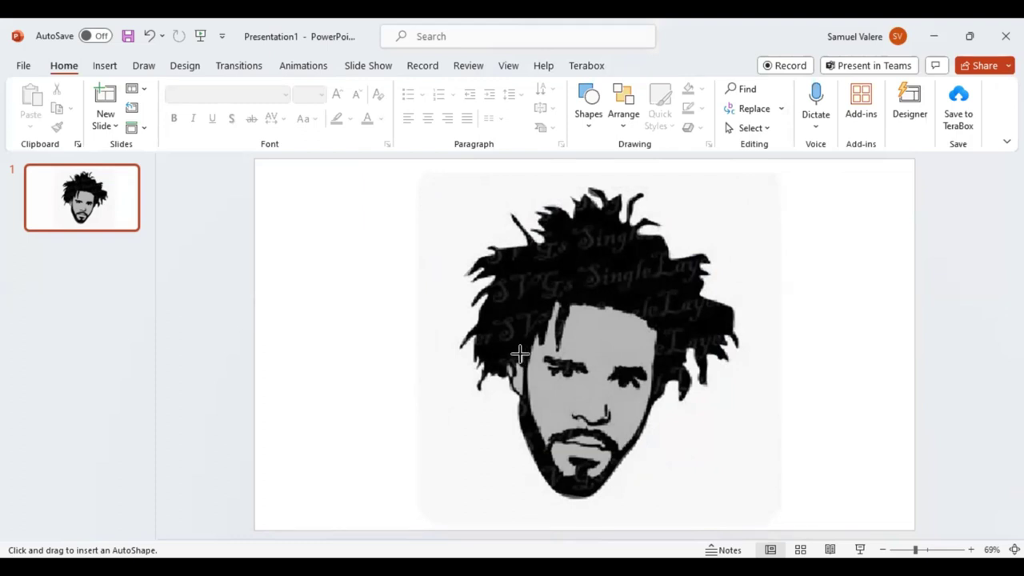
{"action": "left_click_drag", "start_coordinate": [520, 353], "coordinate": [521, 364]}
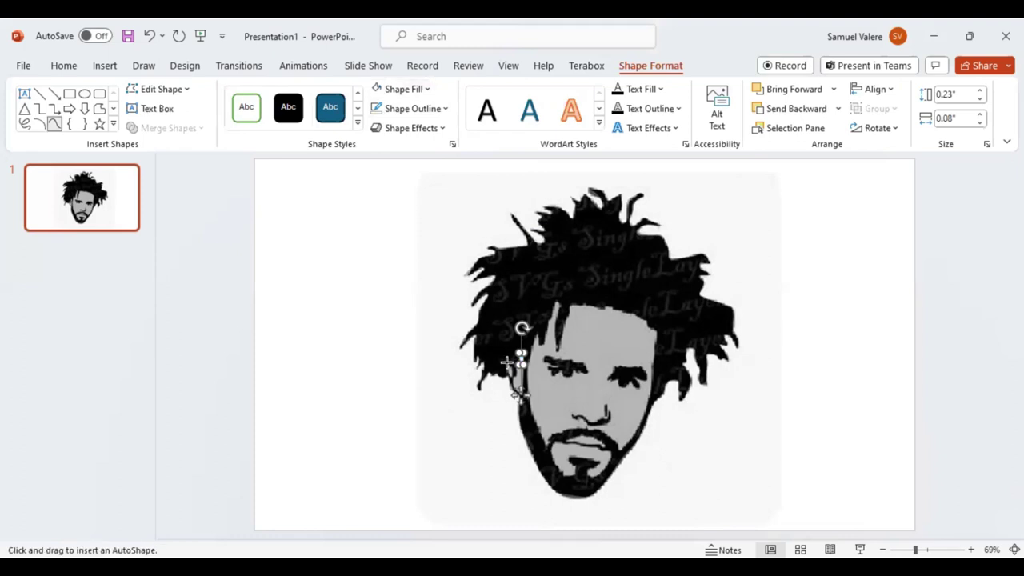
{"action": "key", "text": "Delete"}
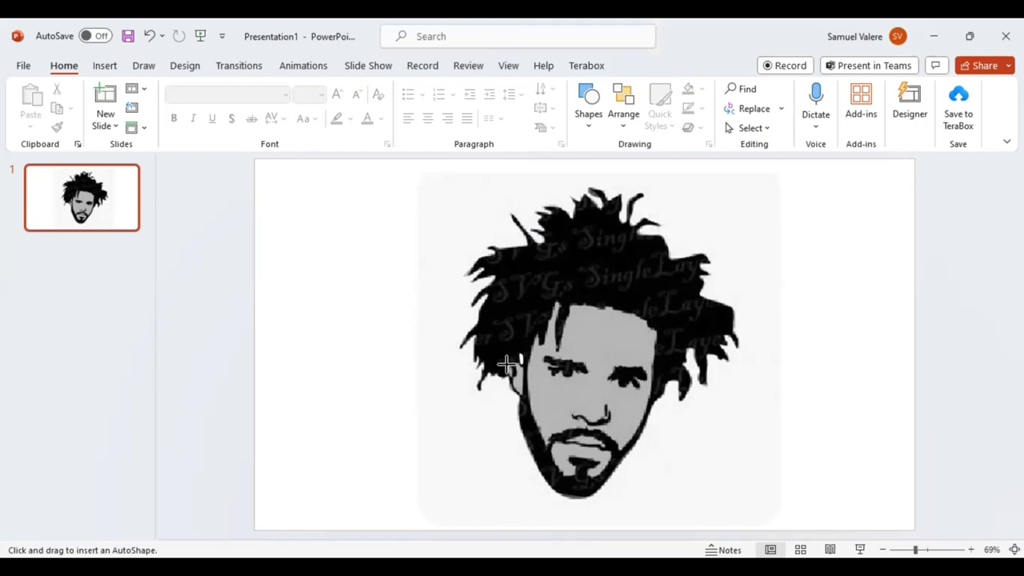
{"action": "left_click_drag", "start_coordinate": [506, 356], "coordinate": [511, 371]}
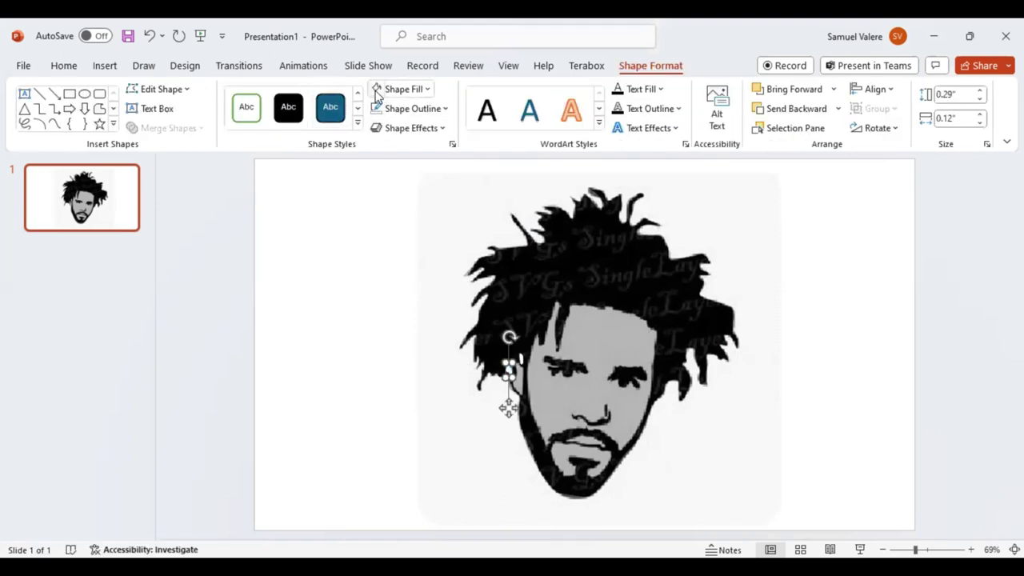
{"action": "left_click", "coordinate": [54, 124]}
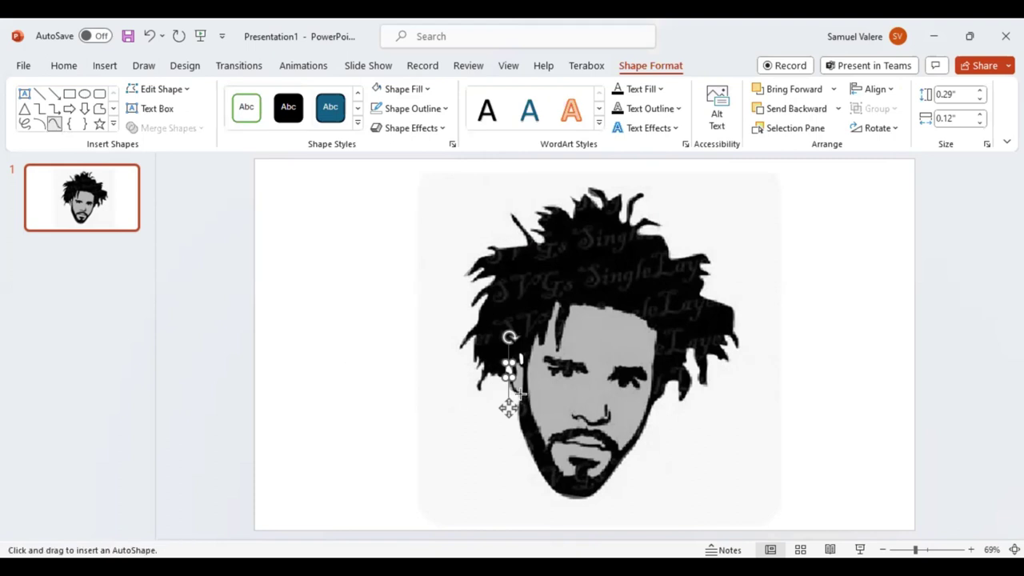
{"action": "key", "text": "Delete"}
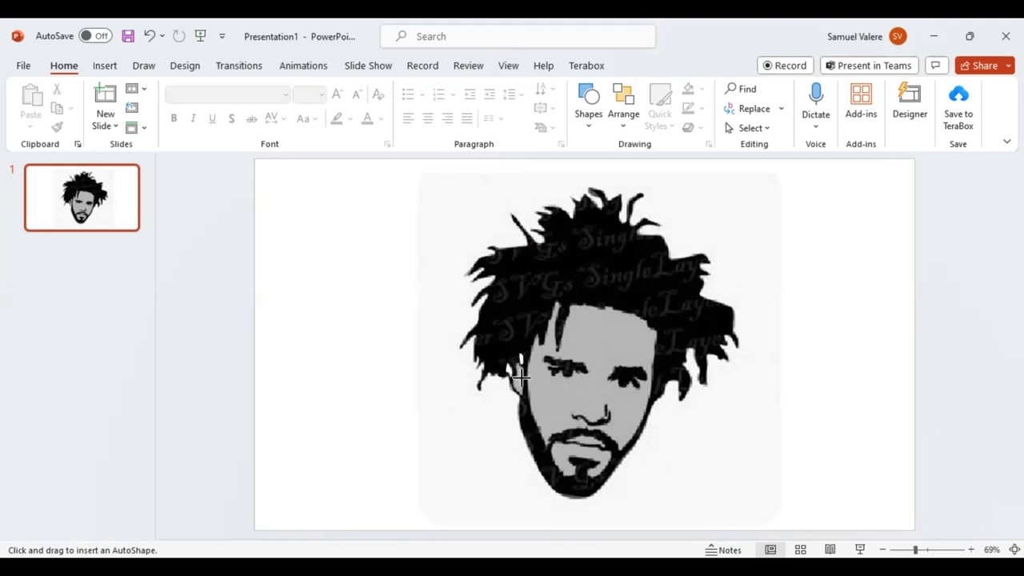
- Finish the thin sliver along the ear edge, fill it white, and begin a mouth shape
{"action": "left_click", "coordinate": [521, 392]}
{"action": "double_click", "coordinate": [520, 392]}
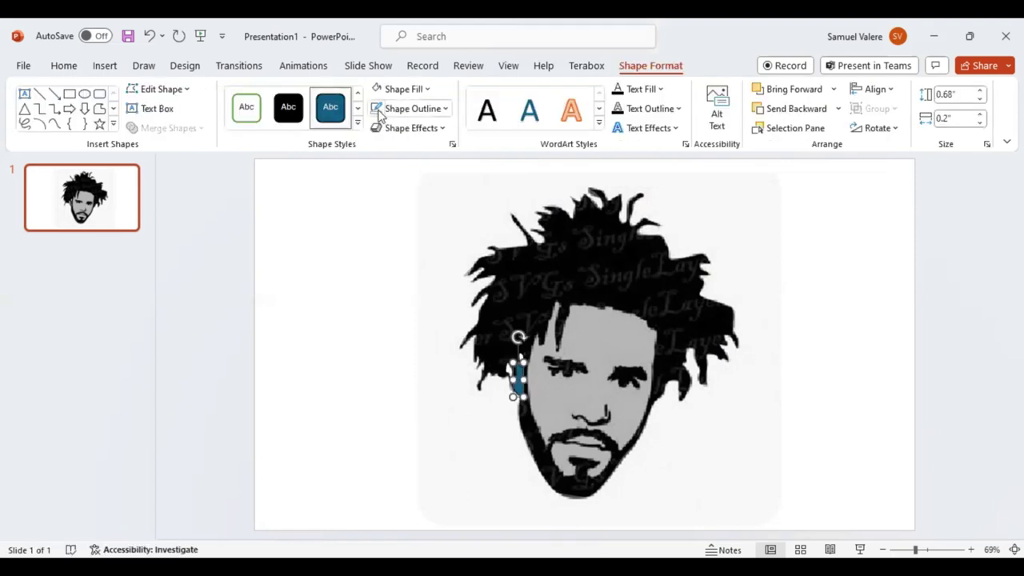
{"action": "left_click", "coordinate": [380, 90]}
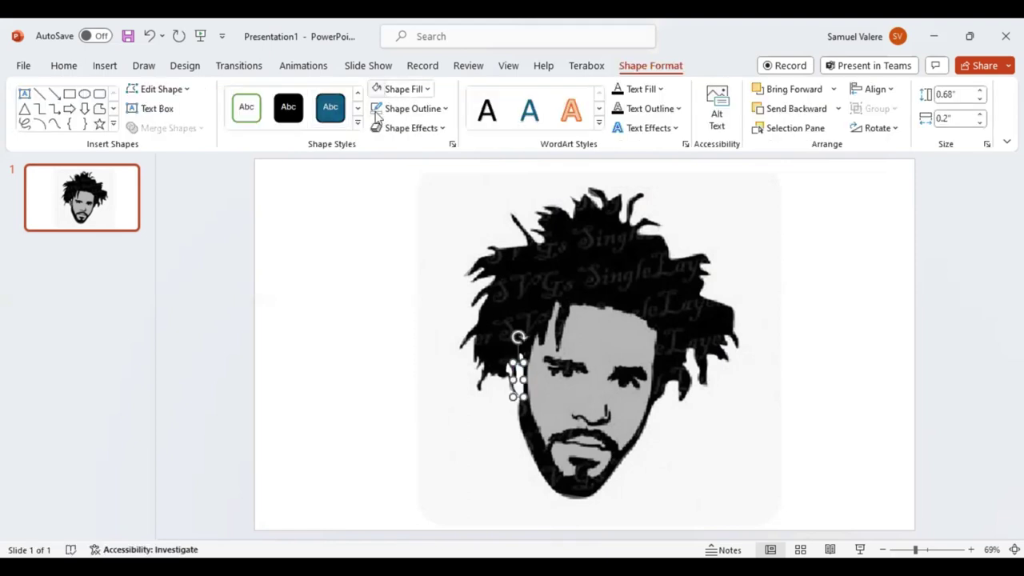
{"action": "left_click", "coordinate": [54, 124]}
{"action": "left_click", "coordinate": [596, 443]}
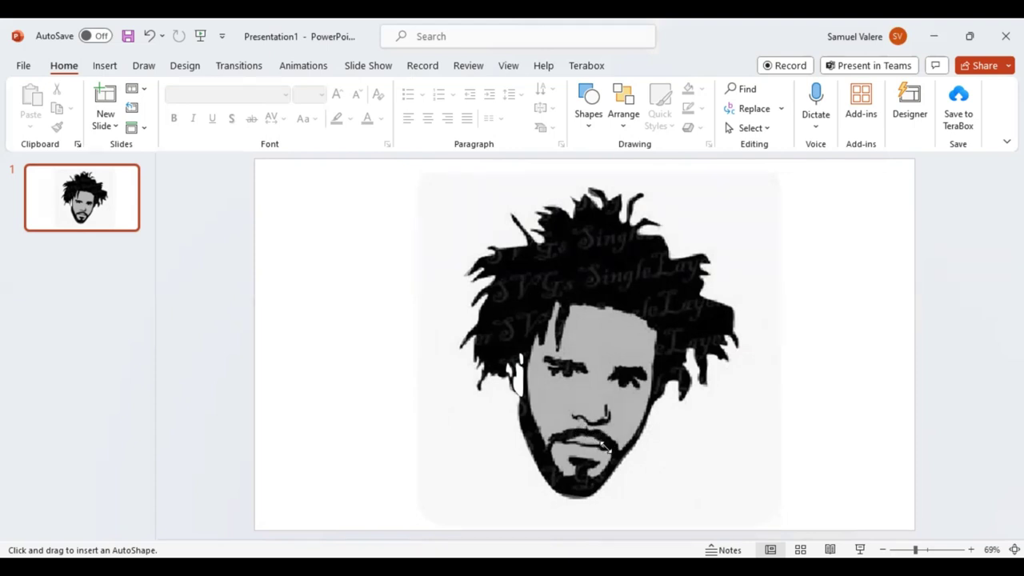
- Complete the teeth shape over the mouth and fill it white
{"action": "left_click_drag", "start_coordinate": [564, 435], "coordinate": [606, 446]}
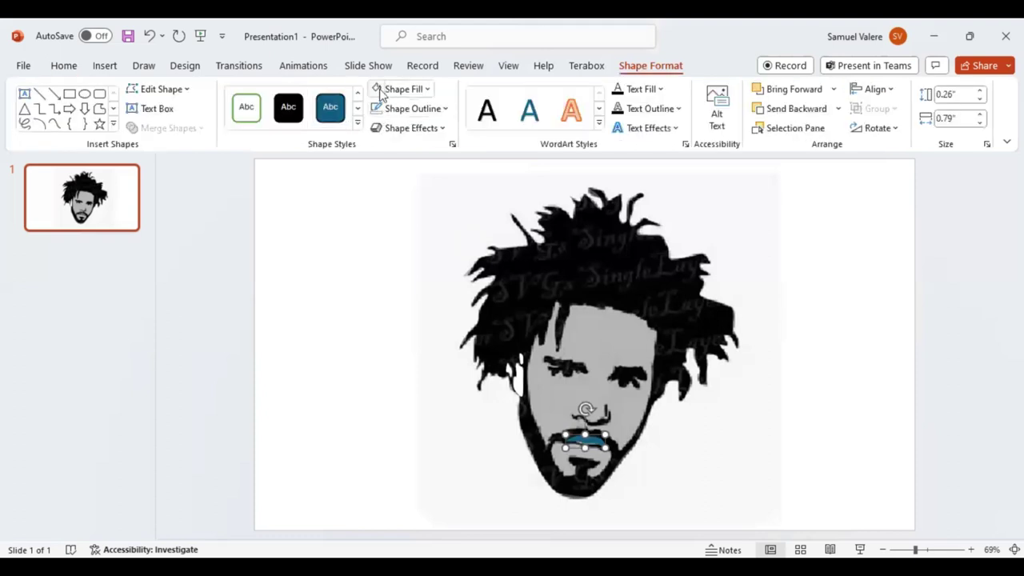
{"action": "left_click", "coordinate": [381, 89]}
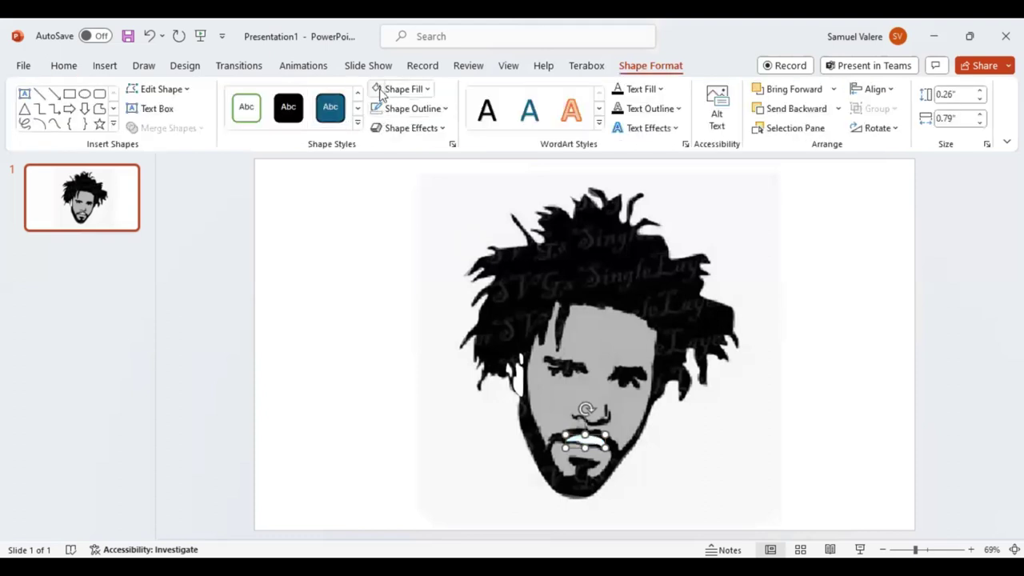
{"action": "left_click", "coordinate": [52, 126]}
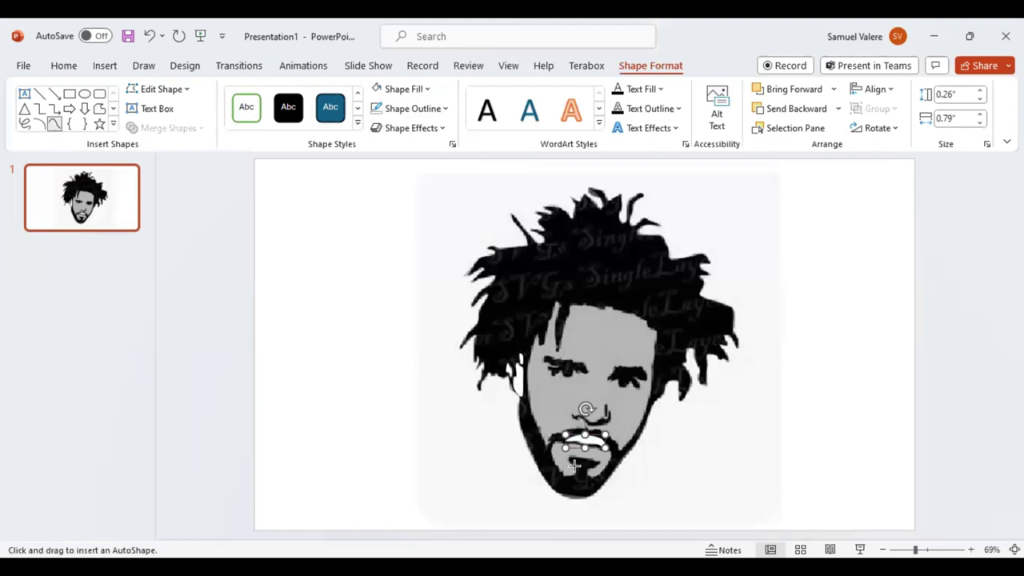
{"action": "key", "text": "Escape"}
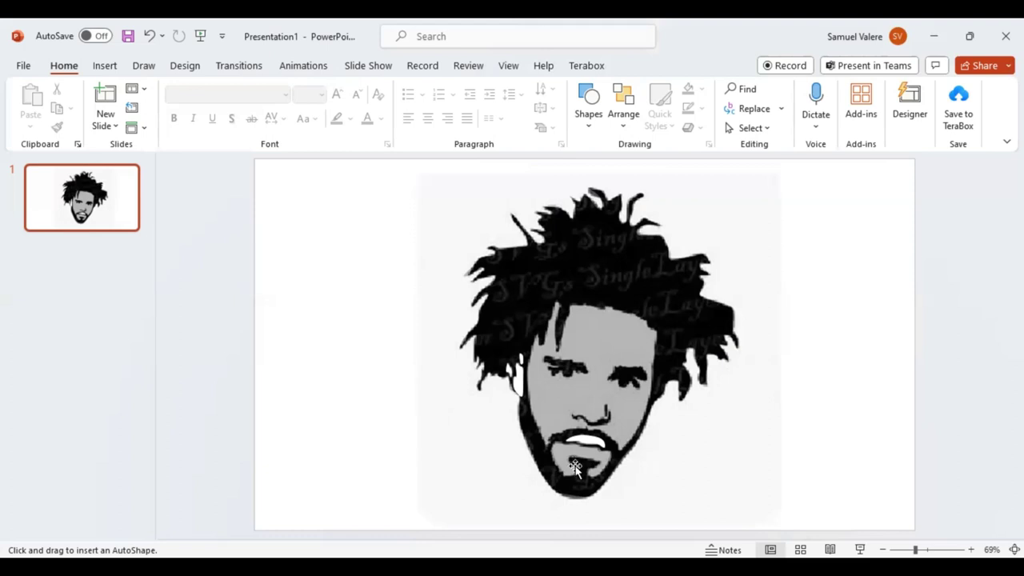
- Complete the 0.75" by 1.22" lower lip shape beneath the teeth and fill it white
{"action": "left_click_drag", "start_coordinate": [573, 468], "coordinate": [576, 470]}
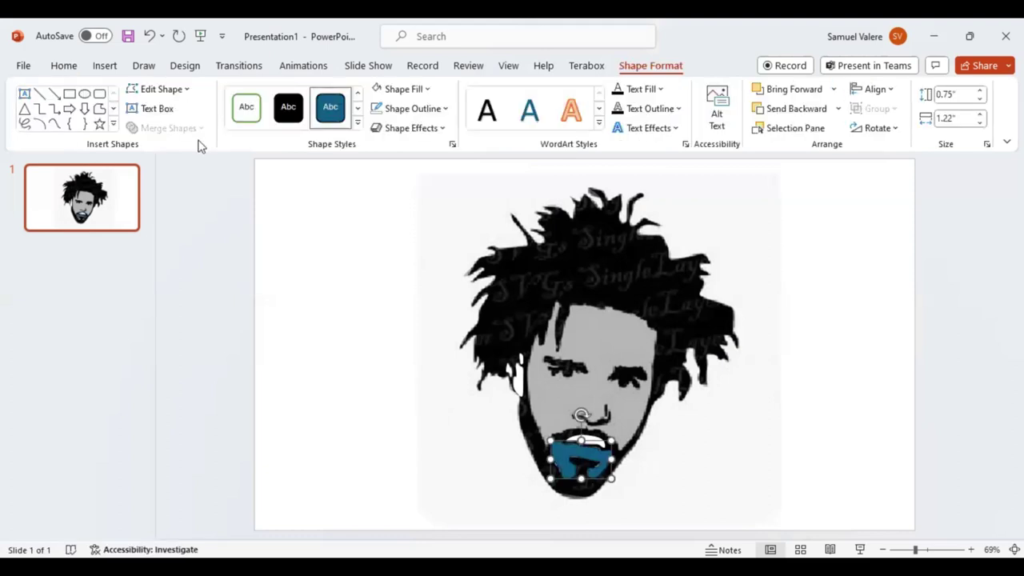
{"action": "left_click", "coordinate": [380, 93]}
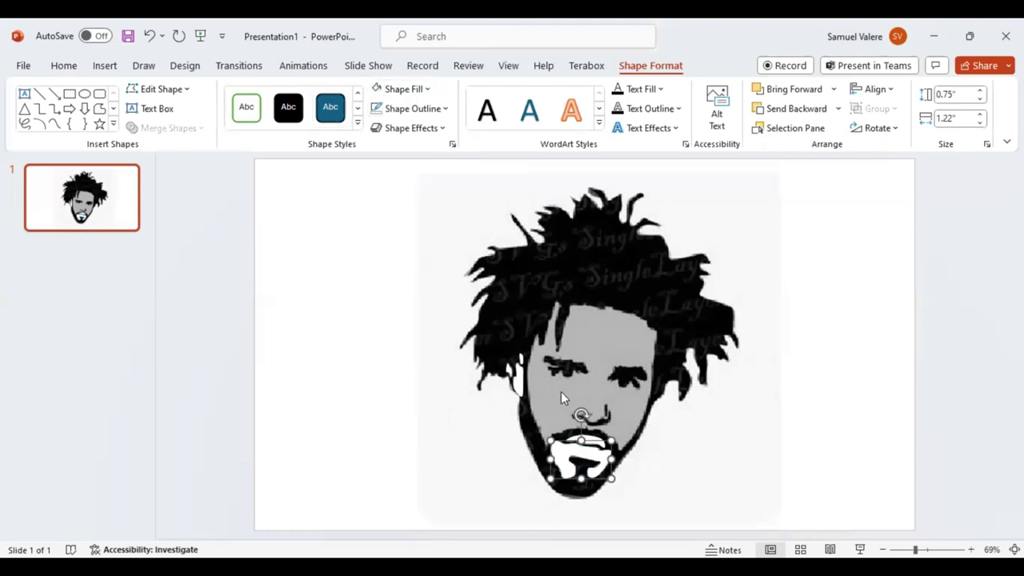
{"action": "left_click", "coordinate": [56, 126]}
{"action": "left_click", "coordinate": [604, 410]}
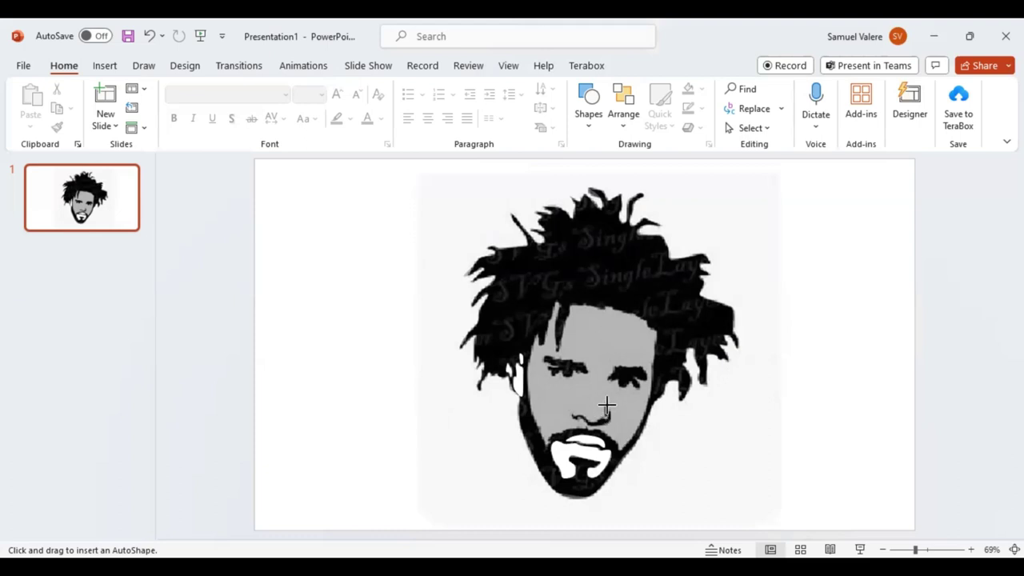
- Draw a thin curved stroke down the side of the nose
{"action": "left_click_drag", "start_coordinate": [606, 404], "coordinate": [608, 417]}
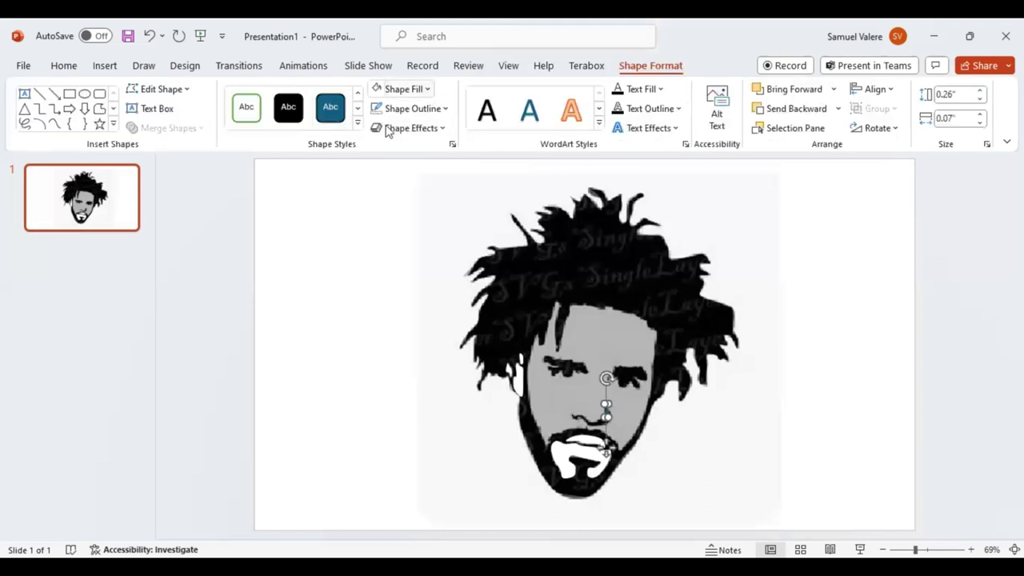
{"action": "left_click", "coordinate": [53, 124]}
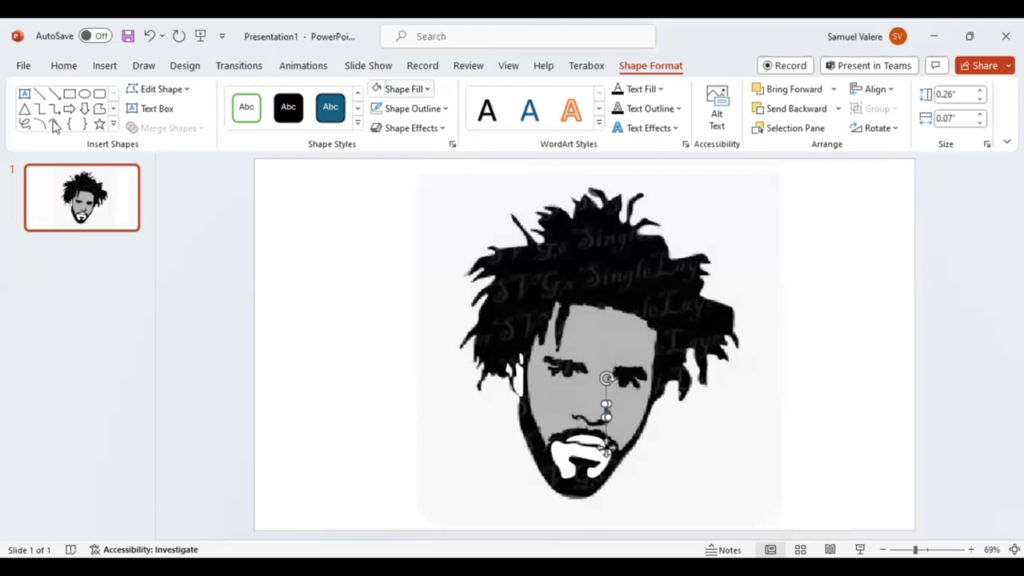
{"action": "left_click", "coordinate": [573, 414]}
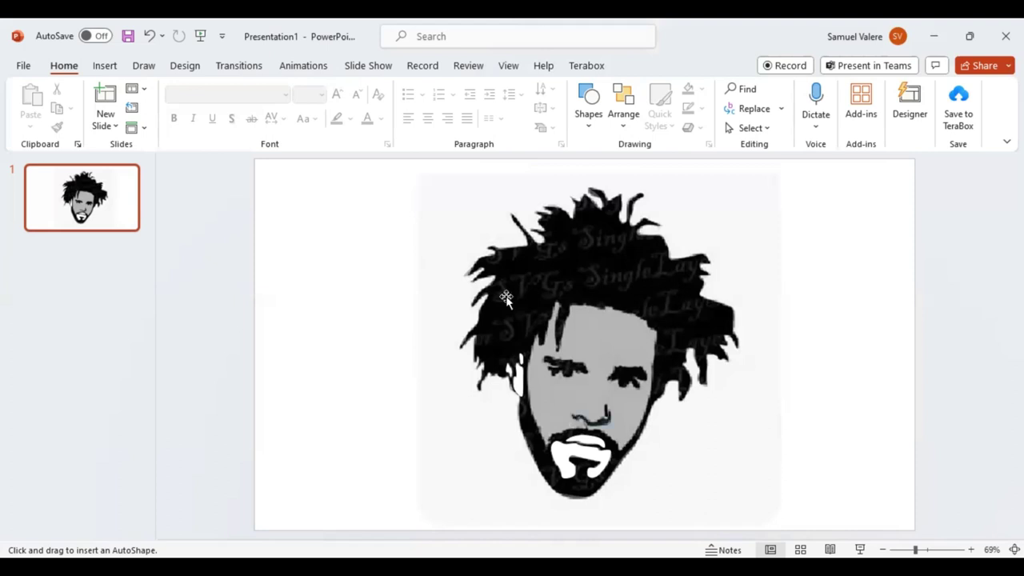
- Trace a dark curved nostril line along the underside of the nose
{"action": "left_click_drag", "start_coordinate": [570, 412], "coordinate": [611, 422]}
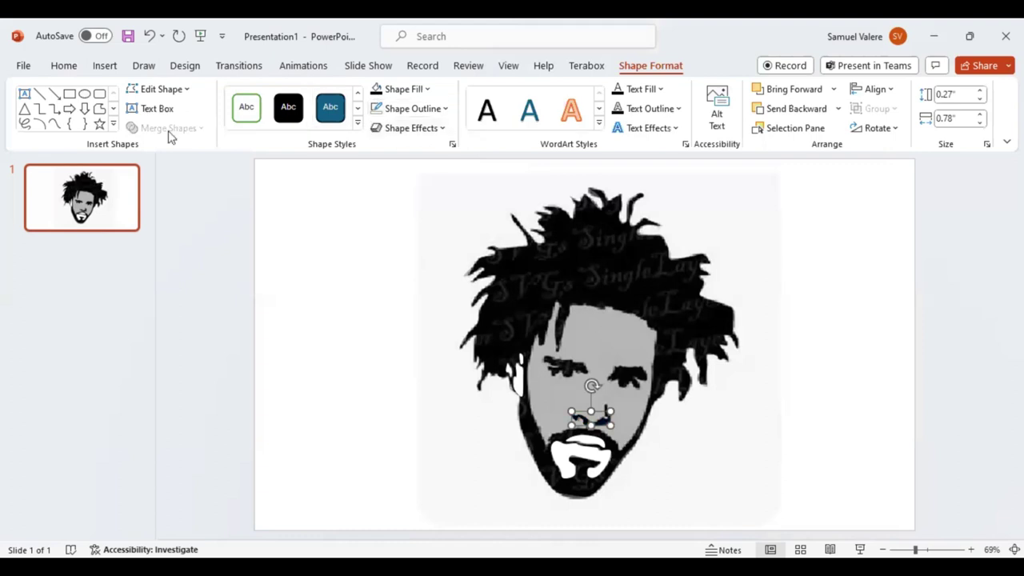
{"action": "left_click", "coordinate": [54, 125]}
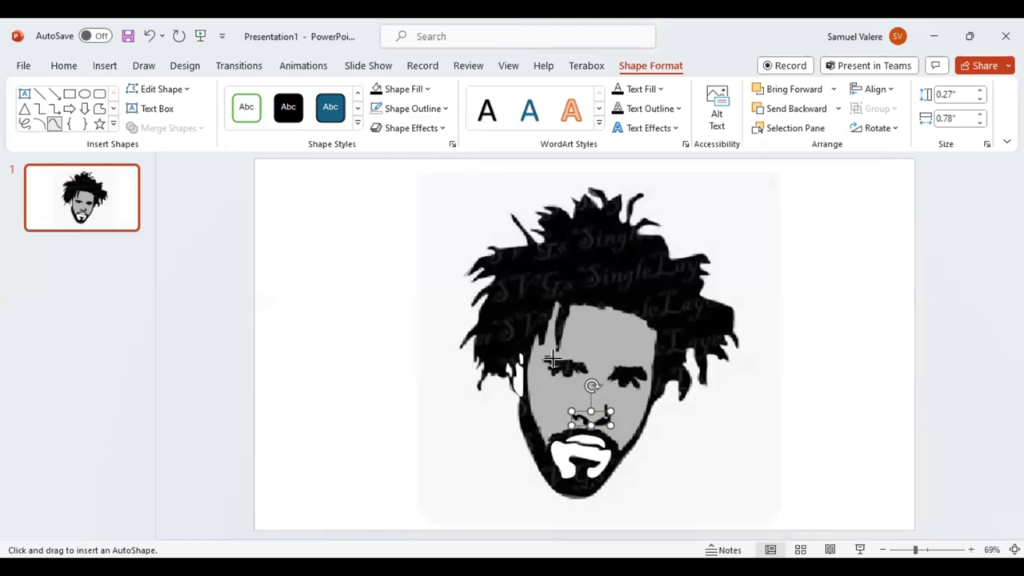
{"action": "left_click", "coordinate": [546, 356]}
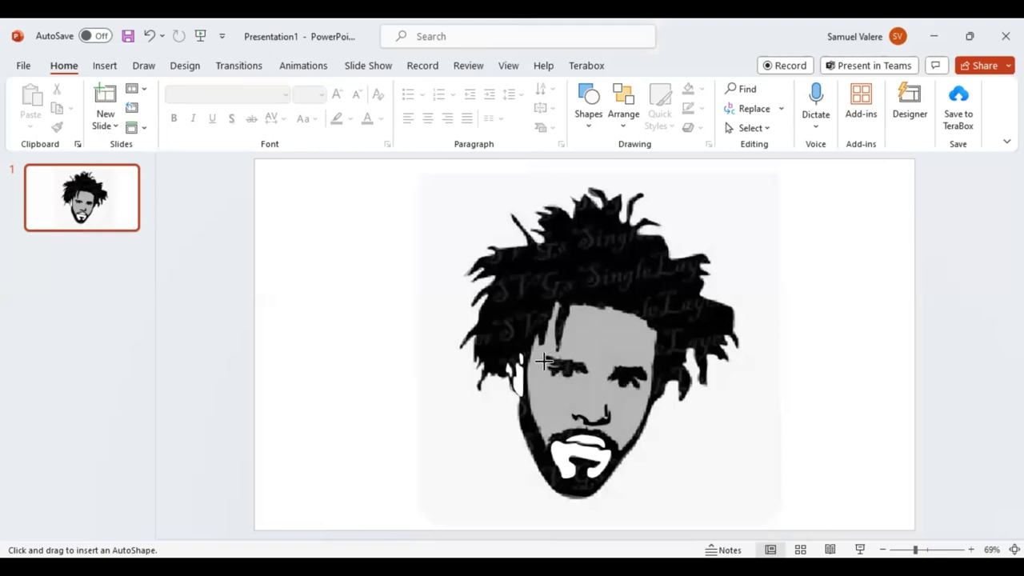
- Finish the left eyebrow, then trace the right eyebrow as a 0.5" by 0.83" black freeform
{"action": "left_click", "coordinate": [544, 357]}
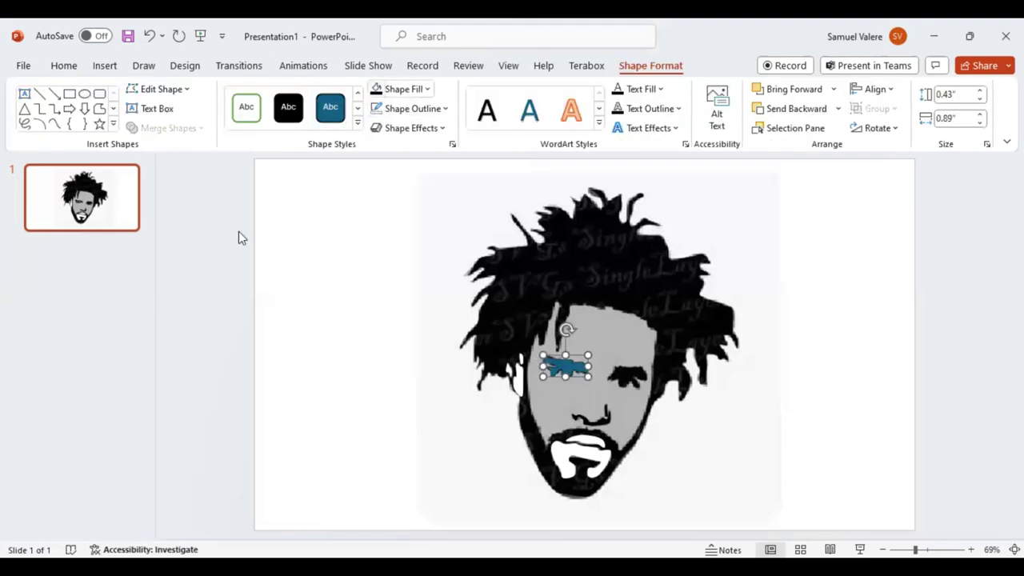
{"action": "left_click", "coordinate": [54, 124]}
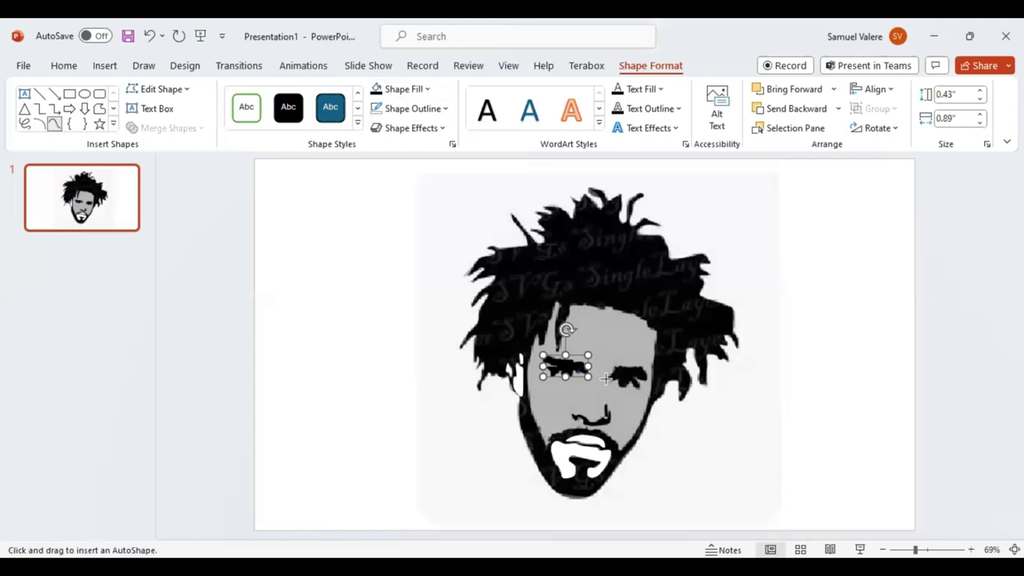
{"action": "left_click", "coordinate": [614, 366]}
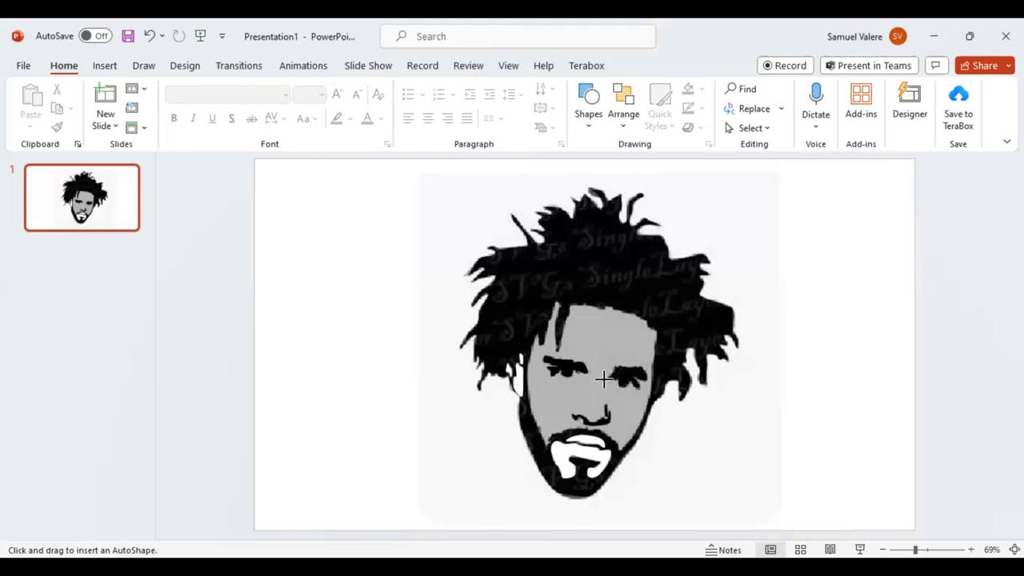
{"action": "double_click", "coordinate": [623, 382]}
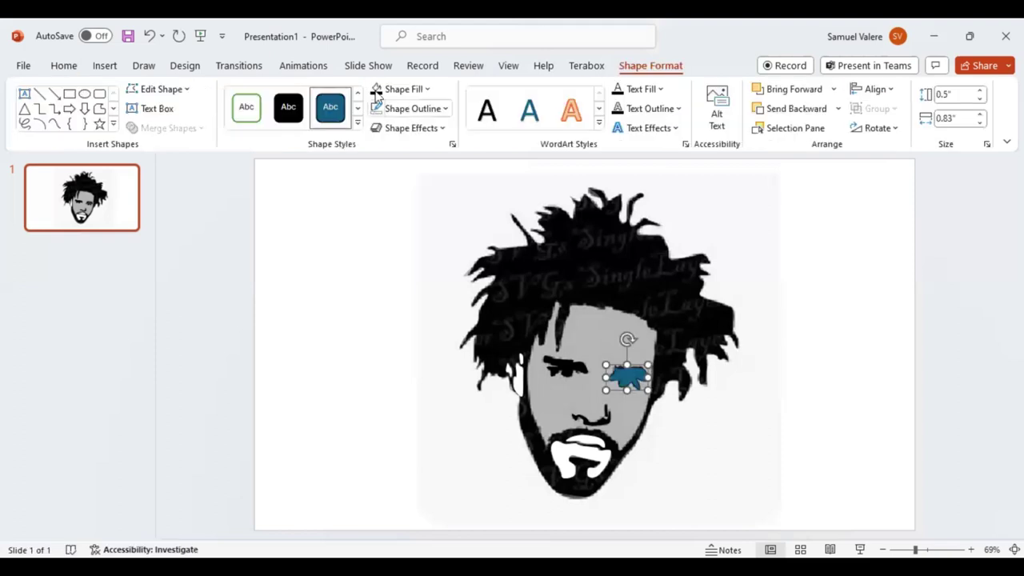
{"action": "left_click", "coordinate": [376, 93]}
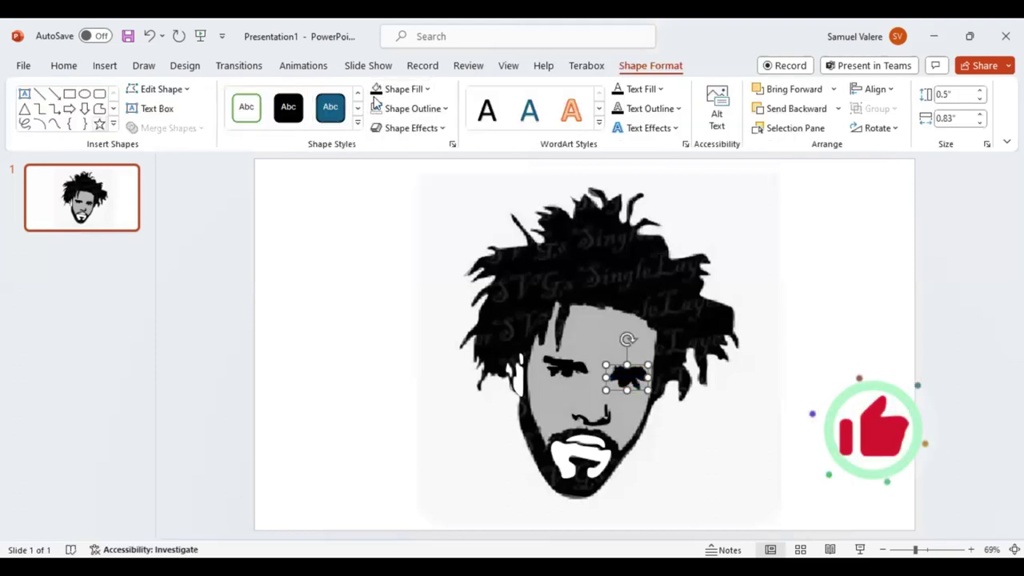
{"action": "left_click", "coordinate": [53, 124]}
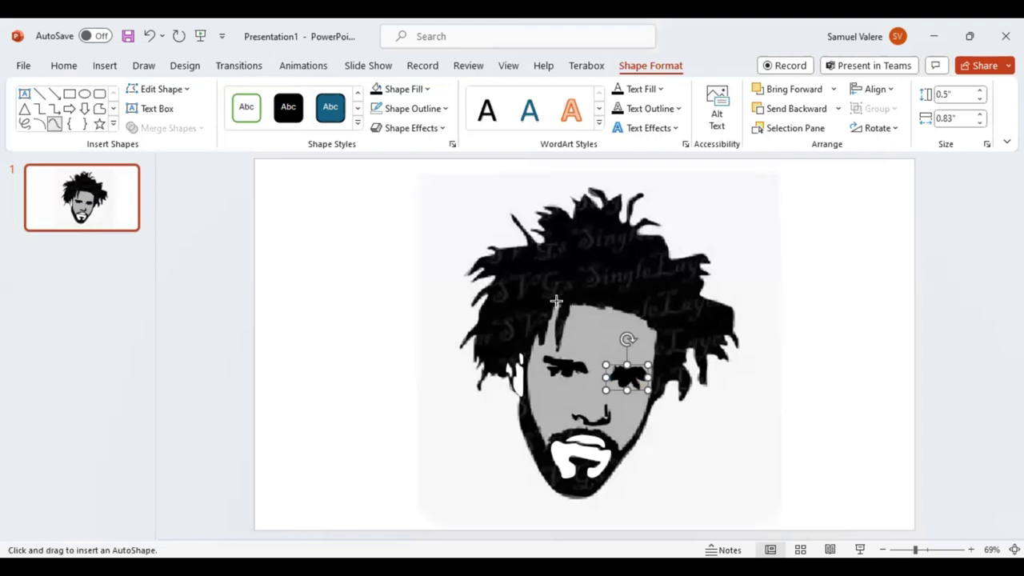
- Trace the face outline from the hairline as a closed blue-grey freeform shape
{"action": "left_click", "coordinate": [546, 326]}
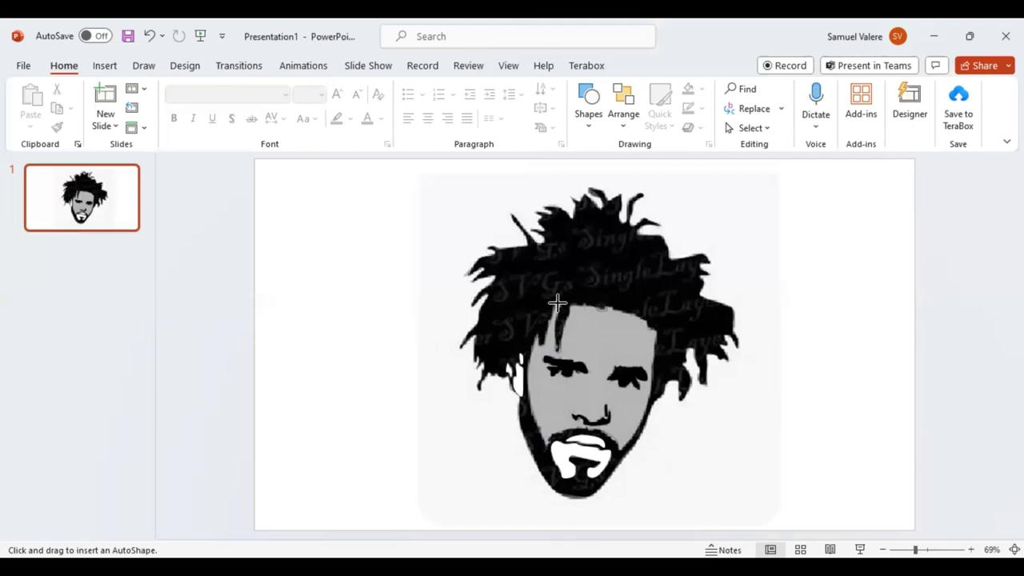
{"action": "left_click", "coordinate": [556, 302]}
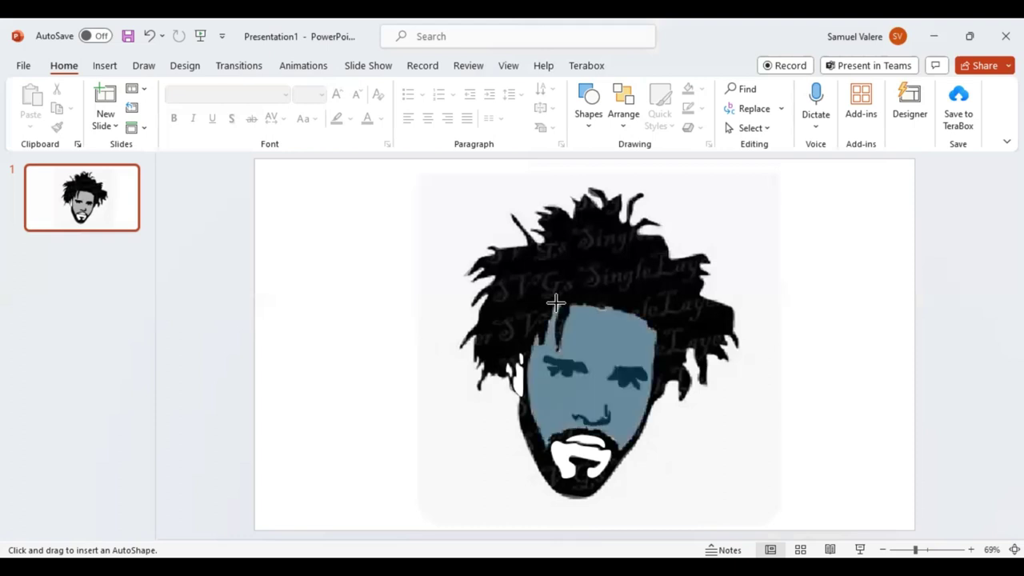
- Send the face shape back five layers so both eyes, the mouth and the nose show in front of it
{"action": "left_click", "coordinate": [556, 302]}
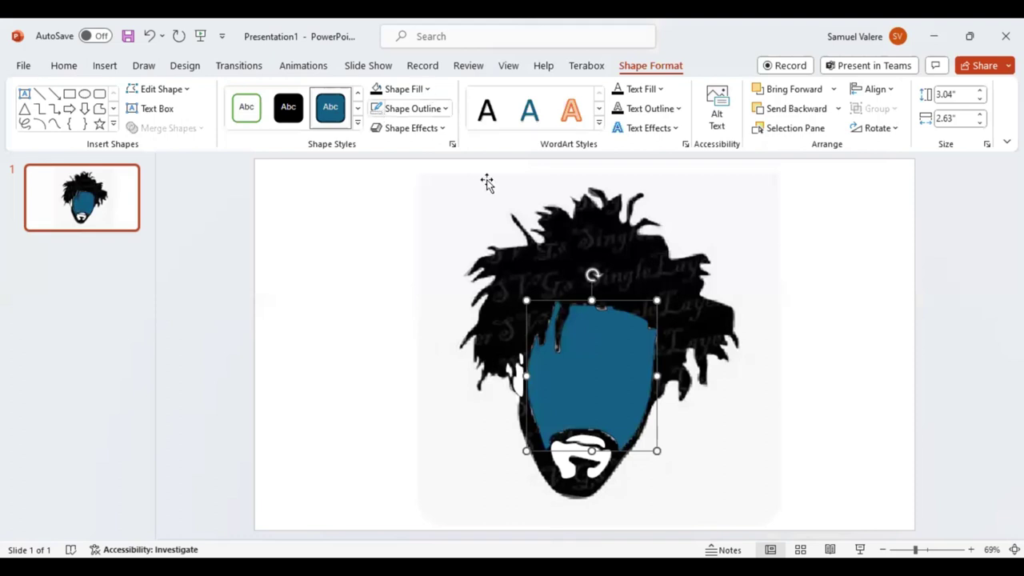
{"action": "left_click", "coordinate": [805, 111]}
{"action": "left_click", "coordinate": [807, 114]}
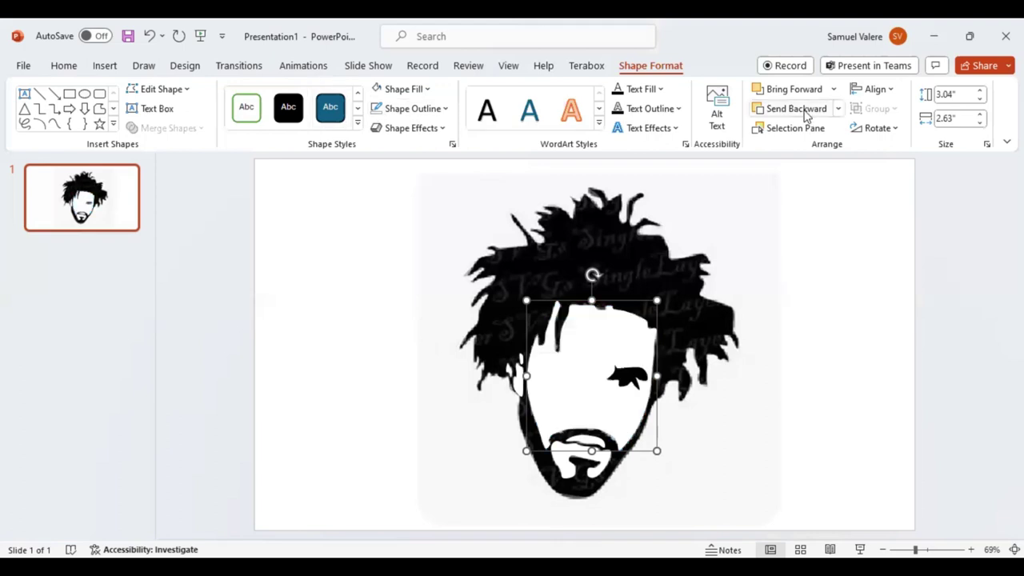
{"action": "left_click", "coordinate": [806, 114]}
{"action": "left_click", "coordinate": [806, 113]}
{"action": "left_click", "coordinate": [806, 114]}
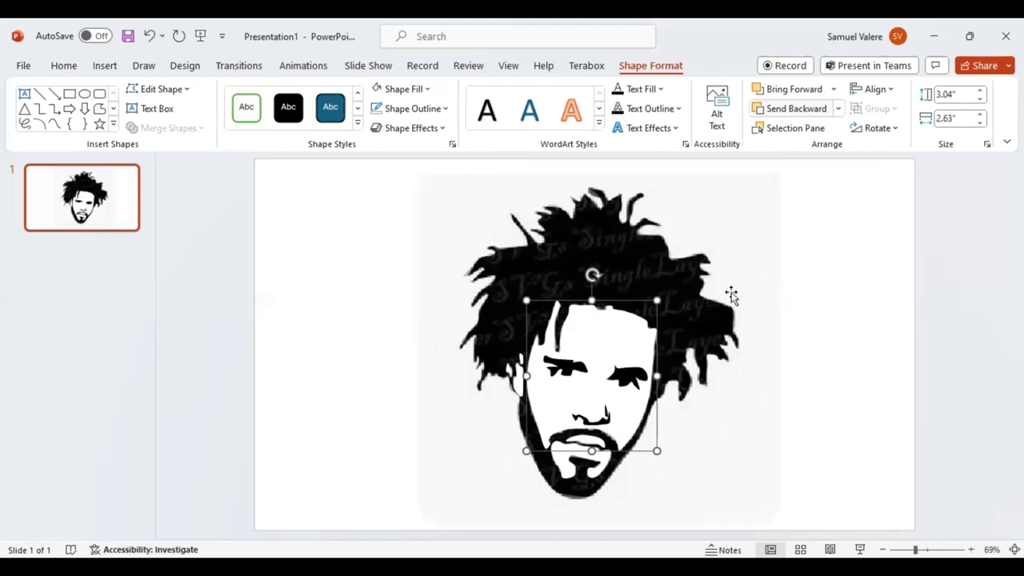
{"action": "key", "text": "Escape"}
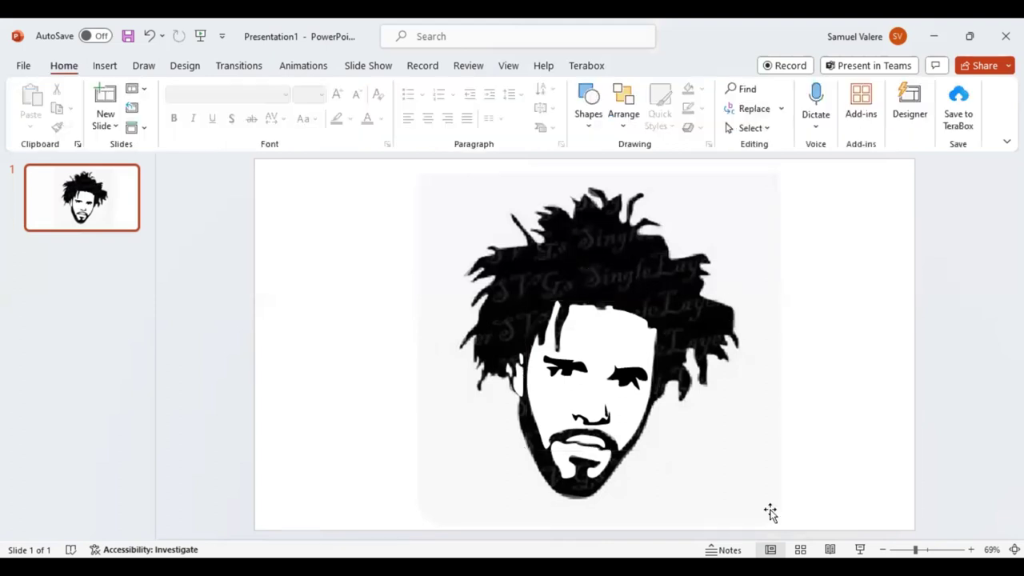
- Shrink the reference photo proportionally and move it into the slide's top-right corner
{"action": "left_click", "coordinate": [772, 516]}
{"action": "left_click_drag", "start_coordinate": [781, 529], "coordinate": [750, 478]}
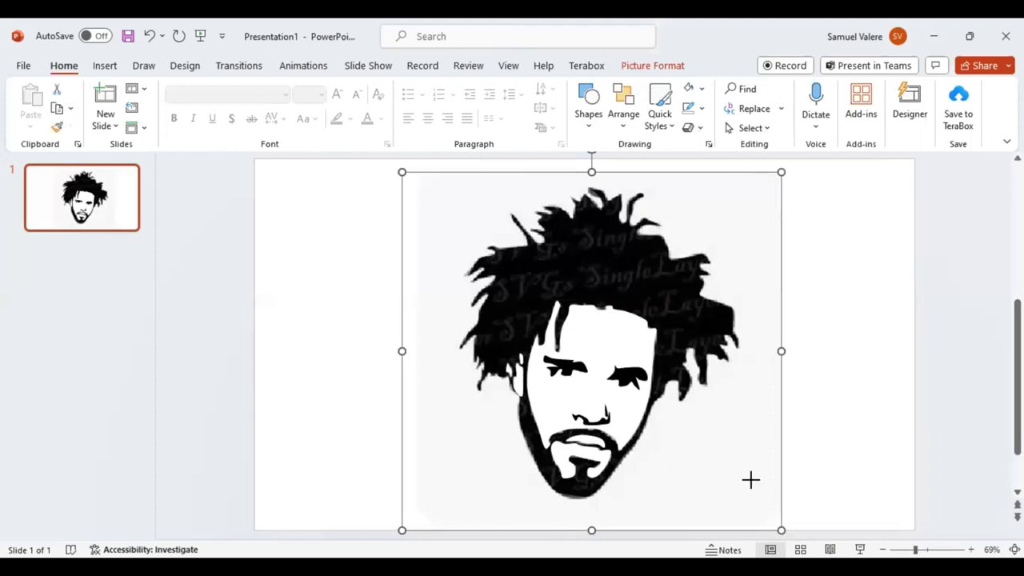
{"action": "left_click_drag", "start_coordinate": [572, 310], "coordinate": [684, 422]}
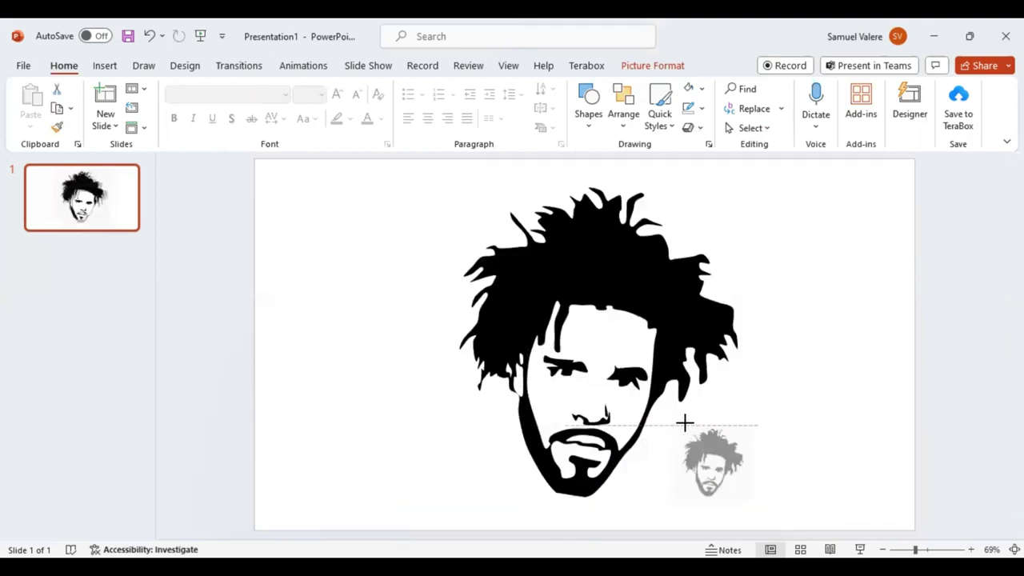
{"action": "left_click_drag", "start_coordinate": [684, 422], "coordinate": [685, 428]}
{"action": "left_click_drag", "start_coordinate": [704, 471], "coordinate": [872, 212]}
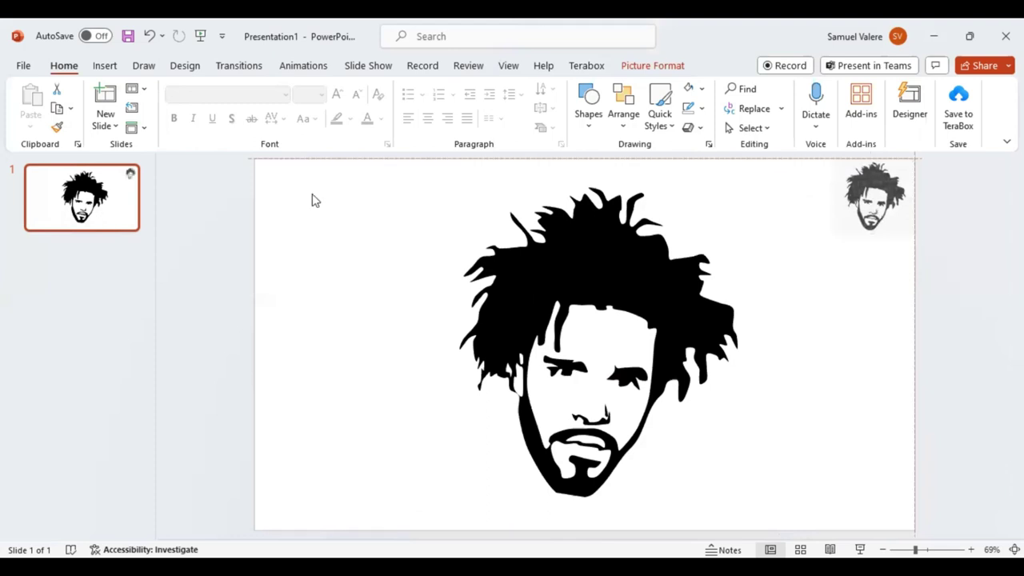
{"action": "left_click", "coordinate": [782, 400]}
- Box-select every freeform shape of the traced portrait at once
{"action": "left_click_drag", "start_coordinate": [782, 400], "coordinate": [800, 516]}
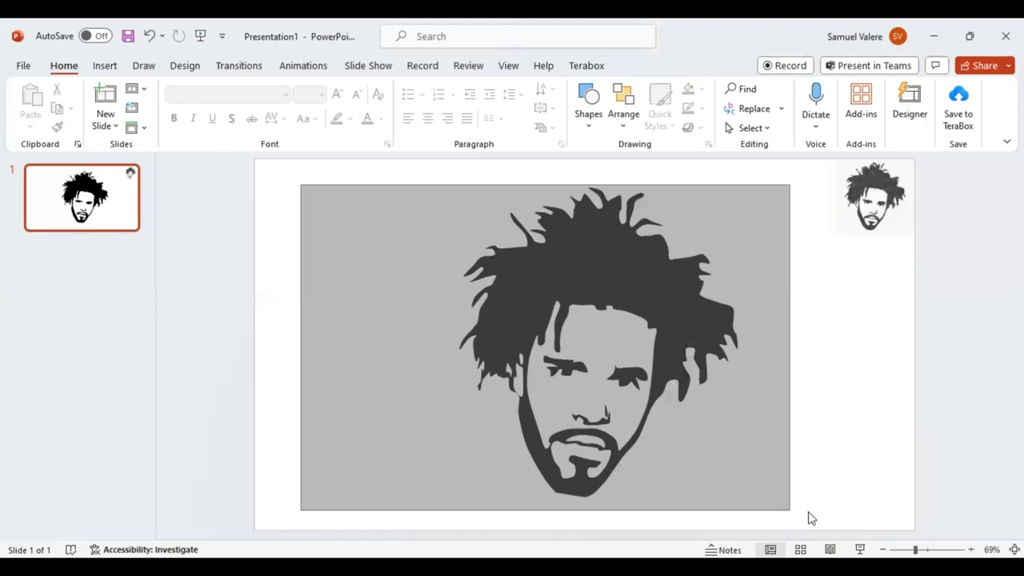
{"action": "left_click_drag", "start_coordinate": [808, 520], "coordinate": [742, 455]}
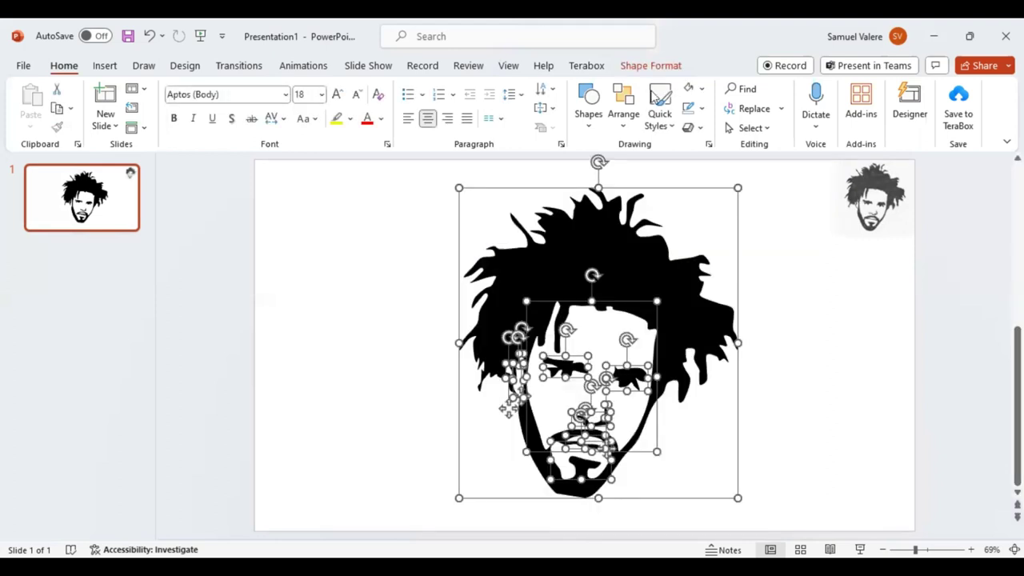